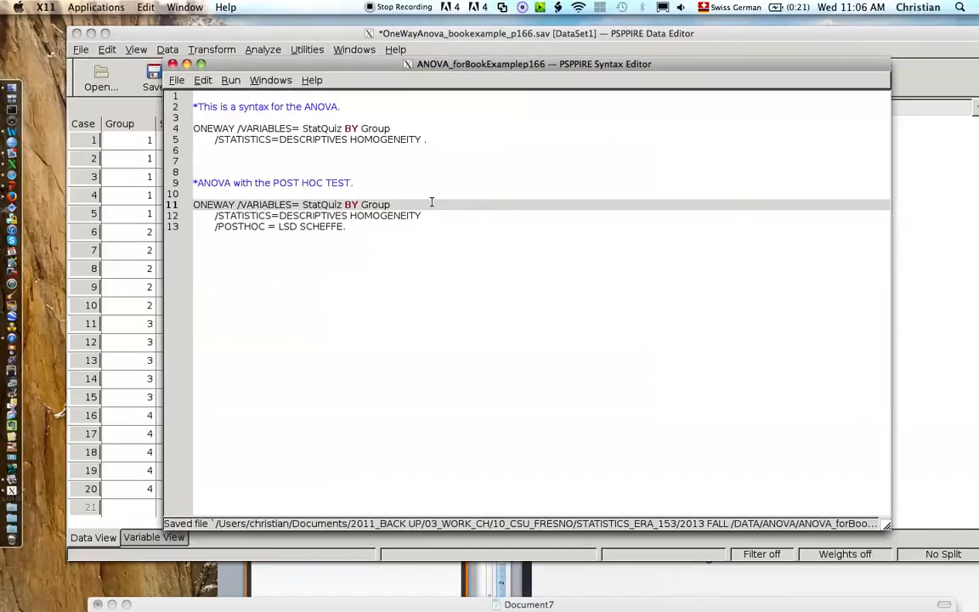
Step: Open the One-Way ANOVA dialog from the data editor to view its available options, and close it
left_click(318, 36)
left_click(246, 47)
mouse_move(246, 78)
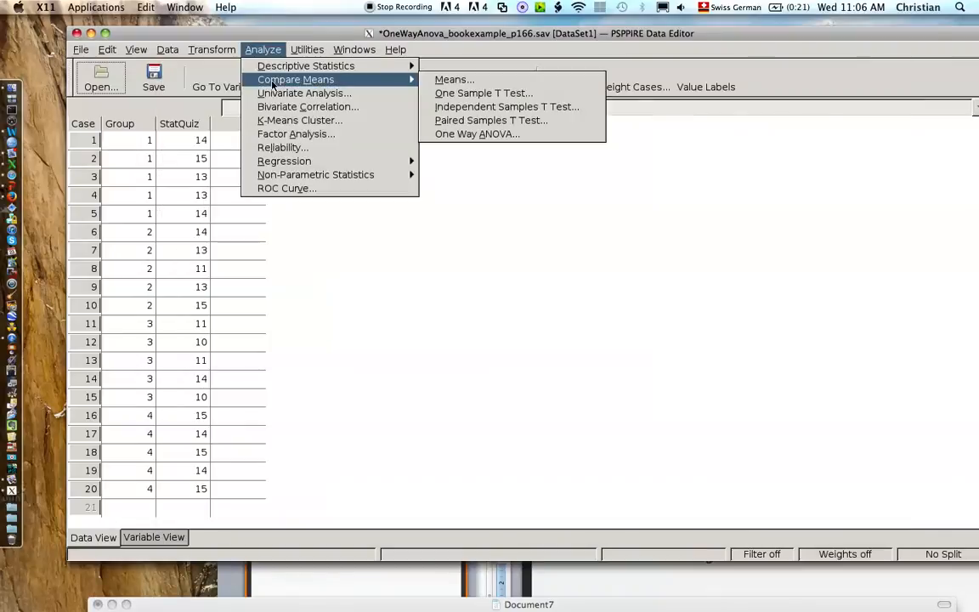
left_click(470, 134)
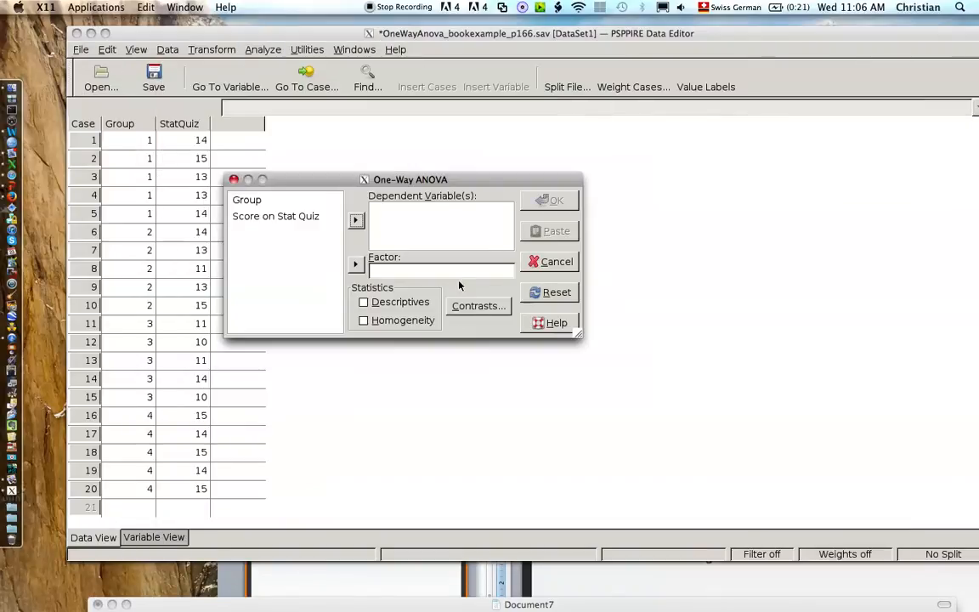
left_click(234, 179)
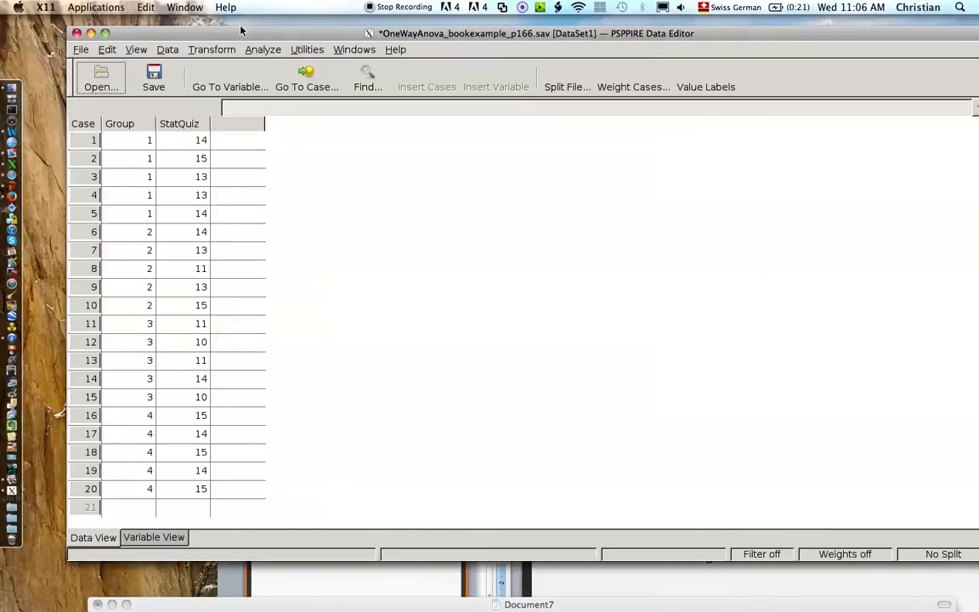
Step: Bring the syntax editor to the front and add five blank lines below the POSTHOC line
left_click(361, 49)
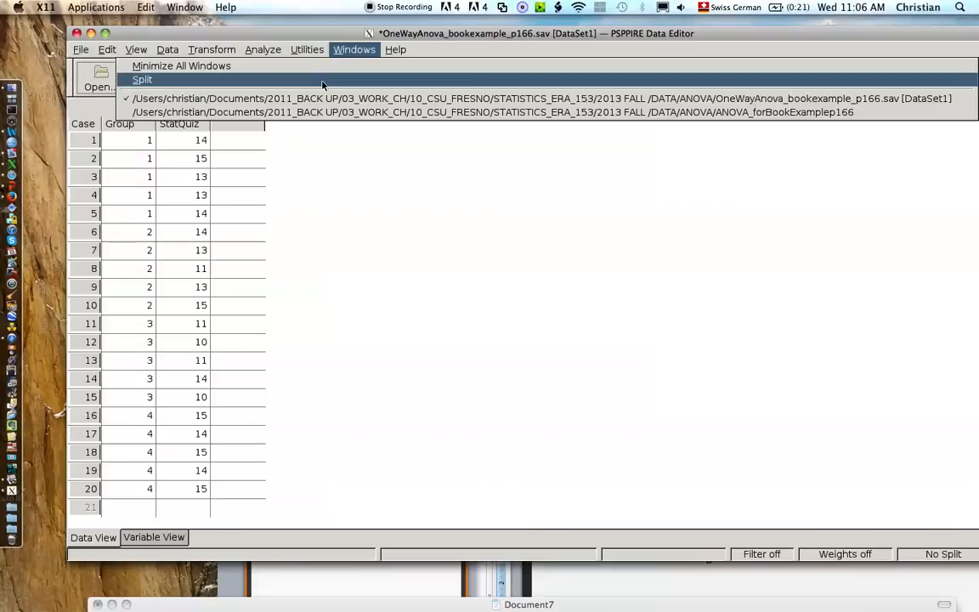
left_click(362, 35)
left_click_drag(357, 35, 368, 143)
left_click(328, 63)
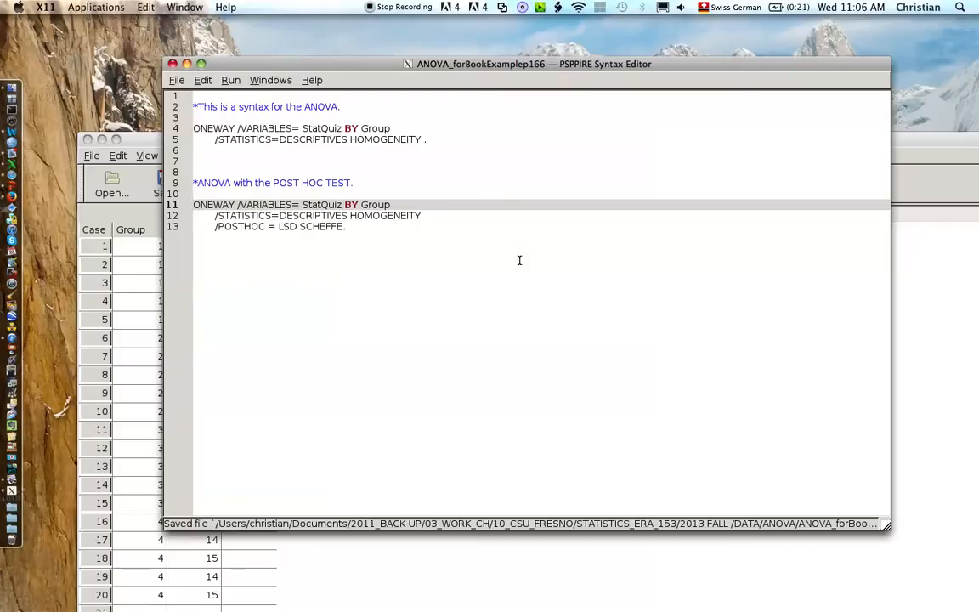
left_click(406, 241)
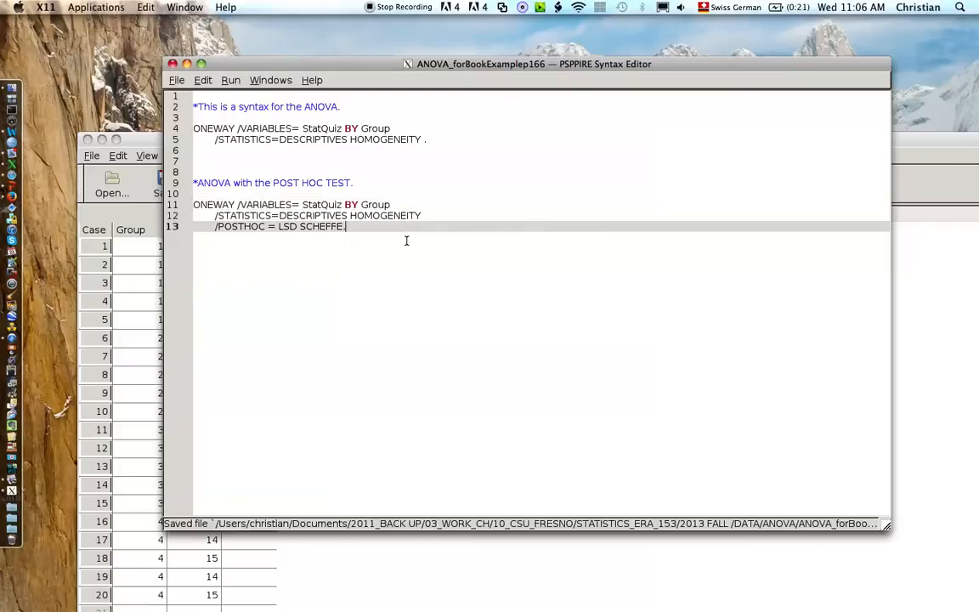
key("Return")
key("Return")
key("Return")
key("Return")
key("Return")
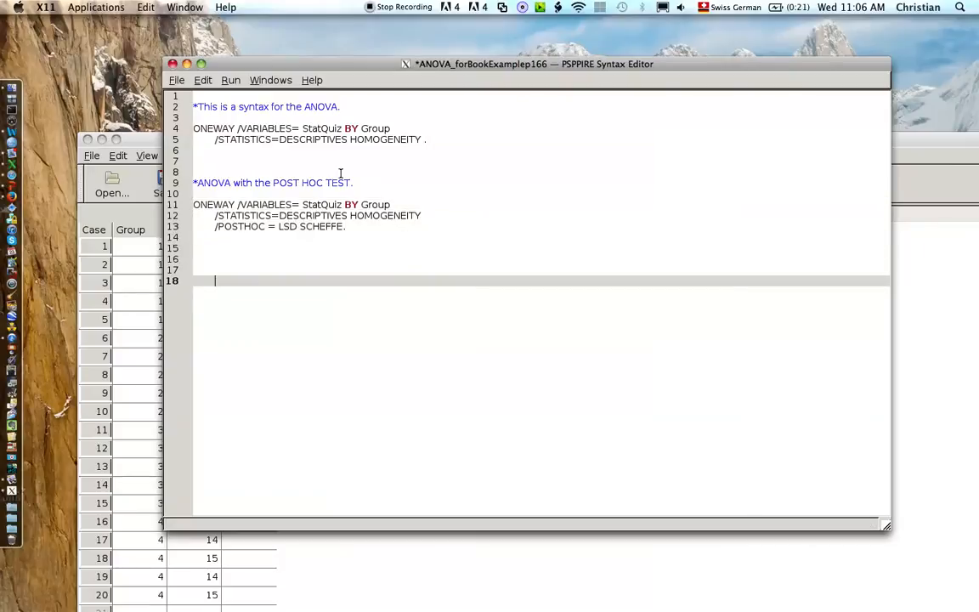
Step: Compare the plain ANOVA command with the post hoc version, focusing on its POSTHOC line
left_click_drag(194, 118, 414, 149)
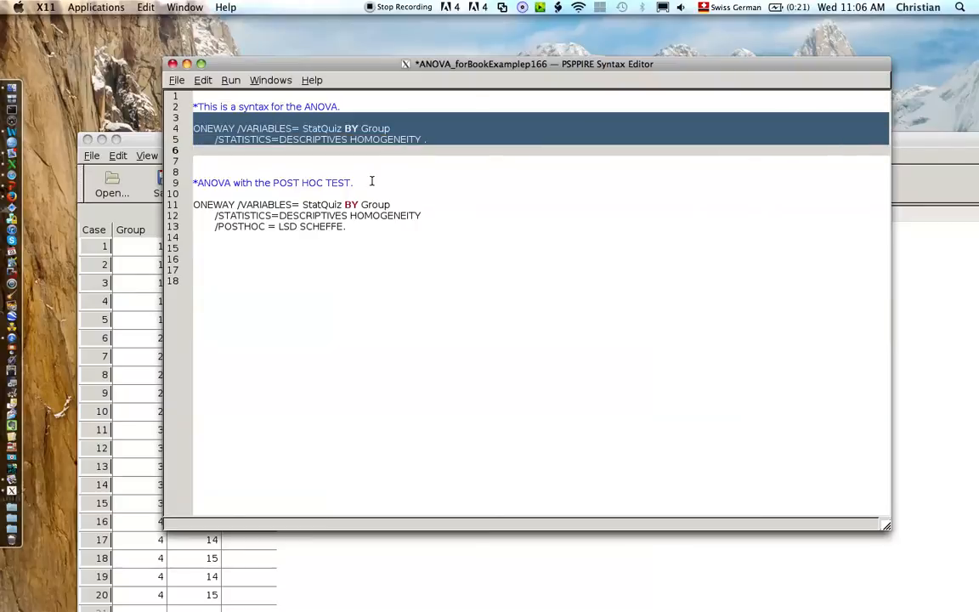
left_click(232, 204)
left_click_drag(196, 205, 398, 237)
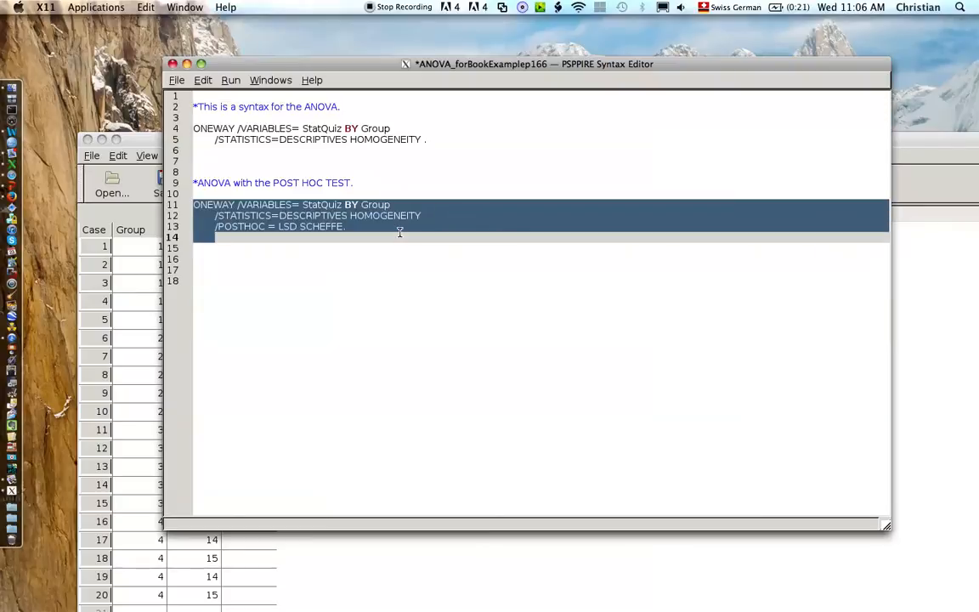
left_click(300, 226)
left_click_drag(216, 228, 352, 227)
left_click(275, 227)
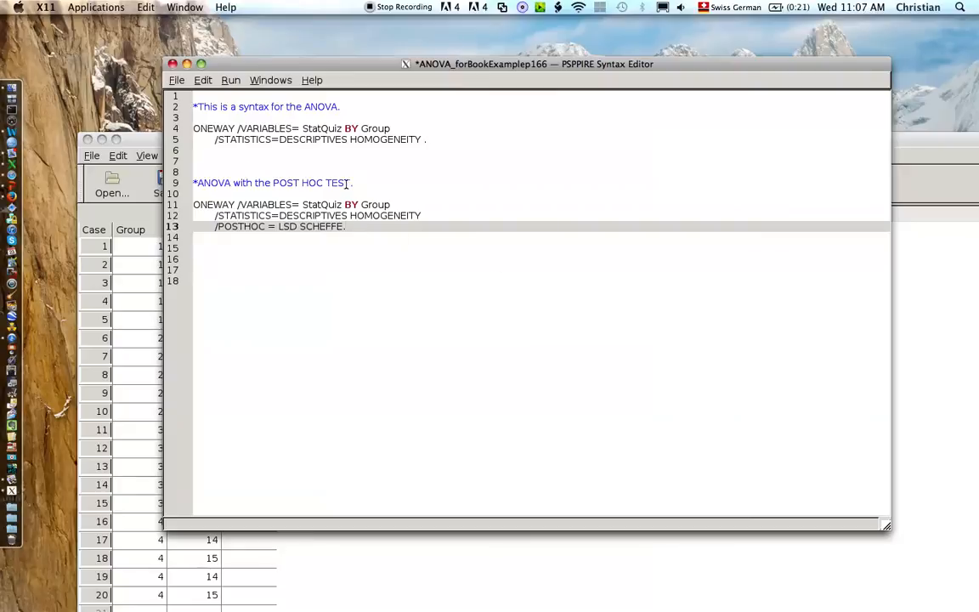
Step: Set up a One-Way ANOVA in the data editor with Group as factor and Score on Stat Quiz as dependent variable
left_click(132, 138)
left_click_drag(254, 141, 253, 59)
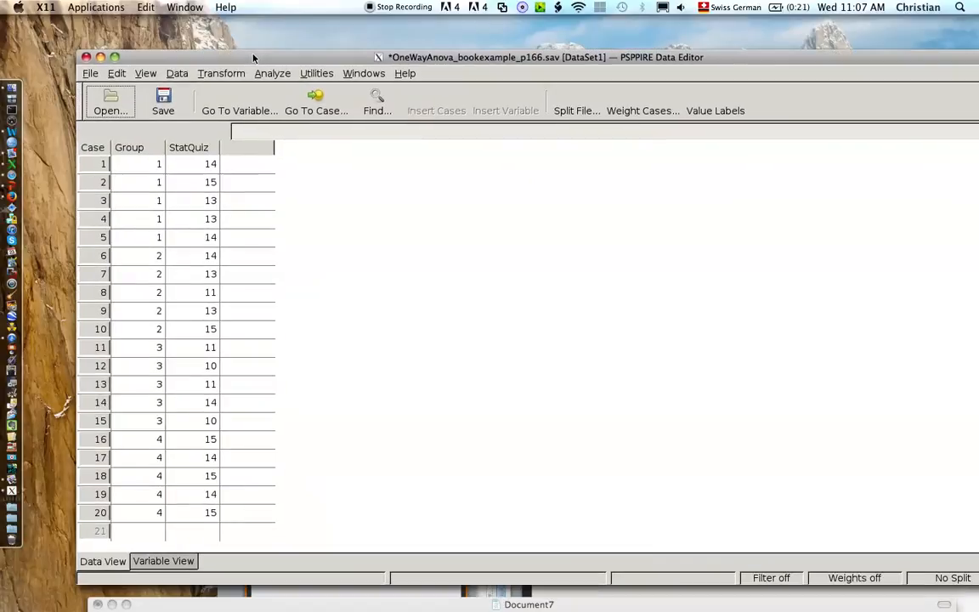
left_click(271, 74)
mouse_move(275, 103)
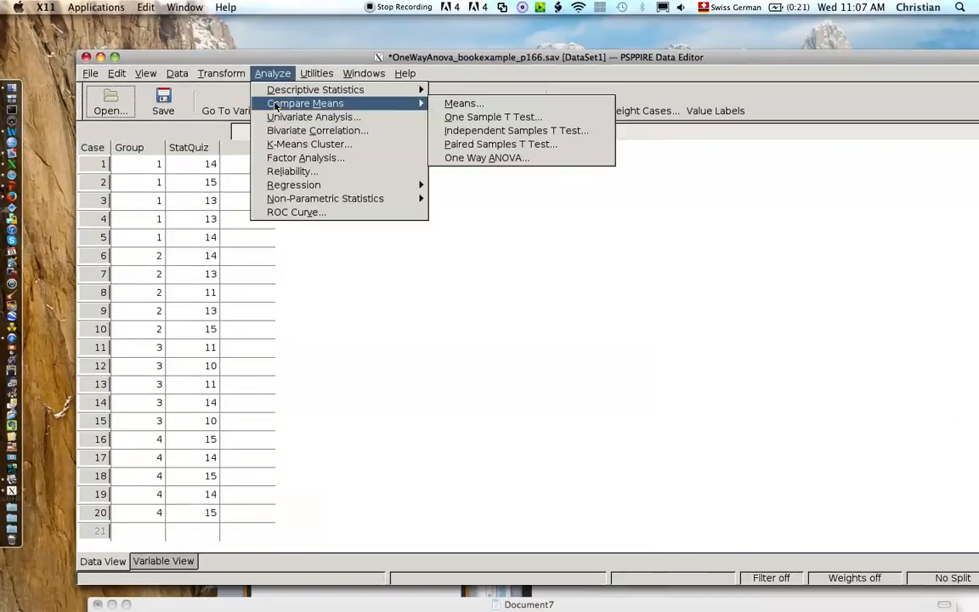
left_click(463, 158)
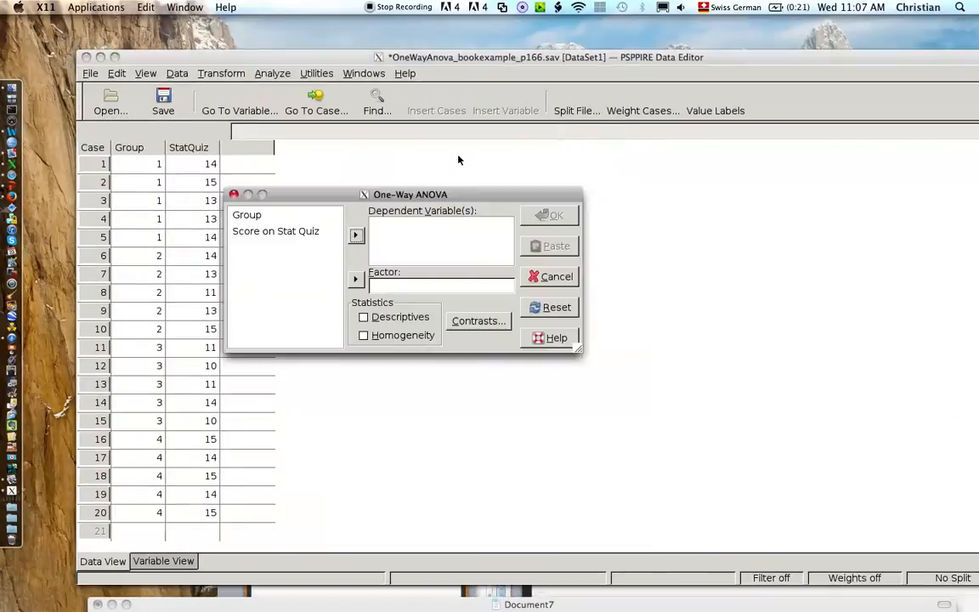
left_click(255, 214)
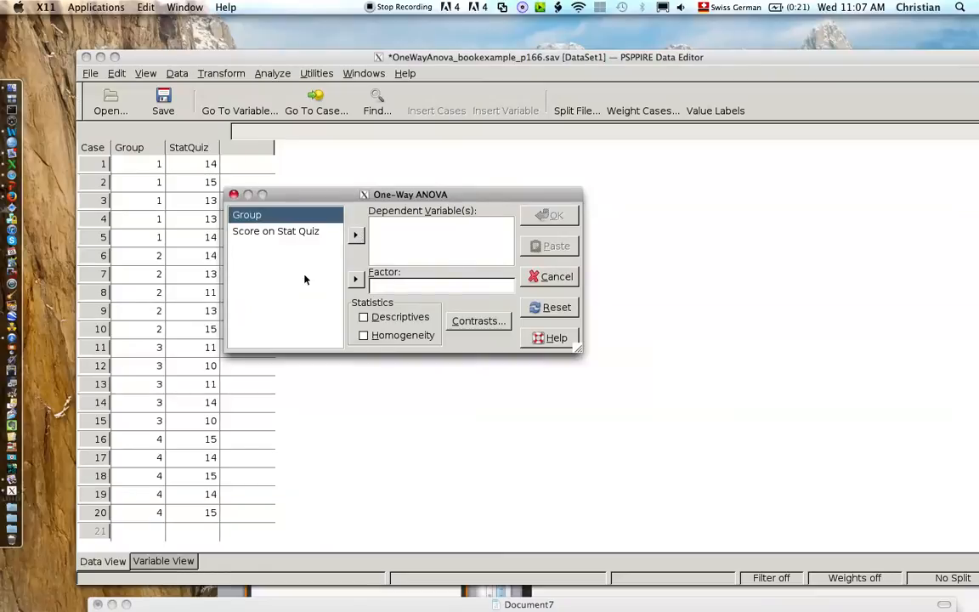
left_click(355, 278)
left_click(267, 215)
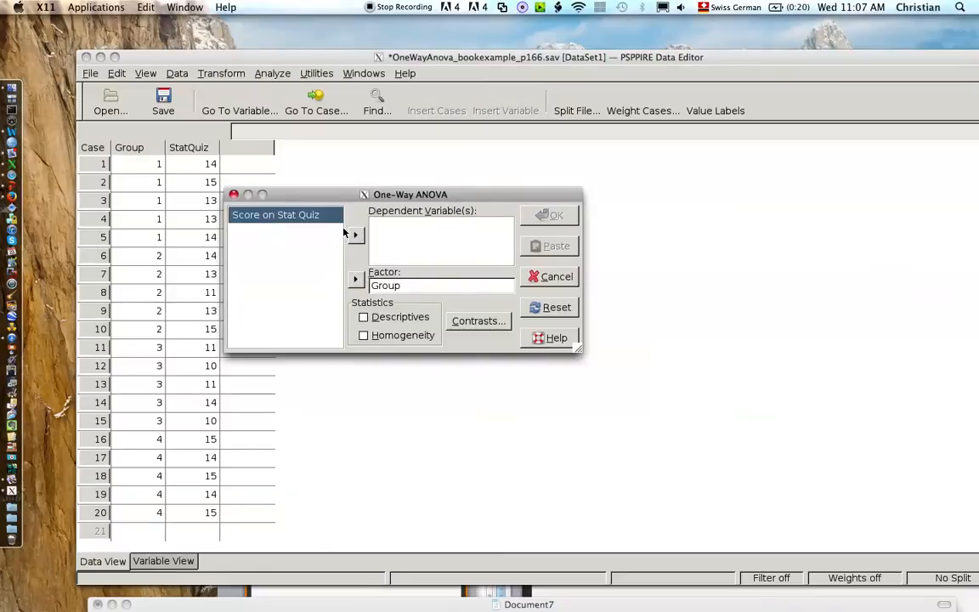
left_click(355, 235)
Step: Include the Descriptives and Homogeneity statistics, paste the command as syntax, and bring up the ANOVA_forBookExamplep166 syntax file
left_click(371, 318)
left_click(374, 337)
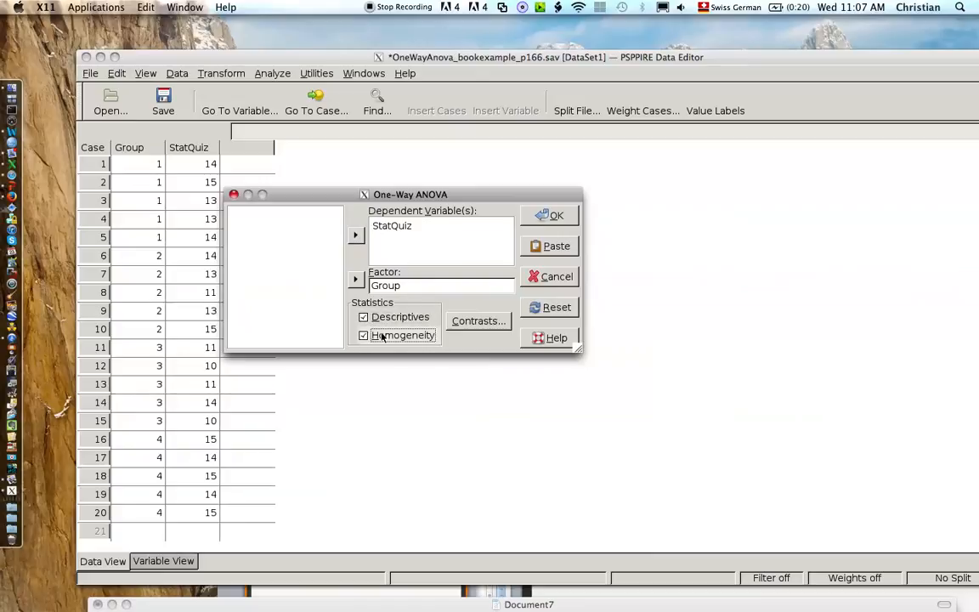
left_click(566, 245)
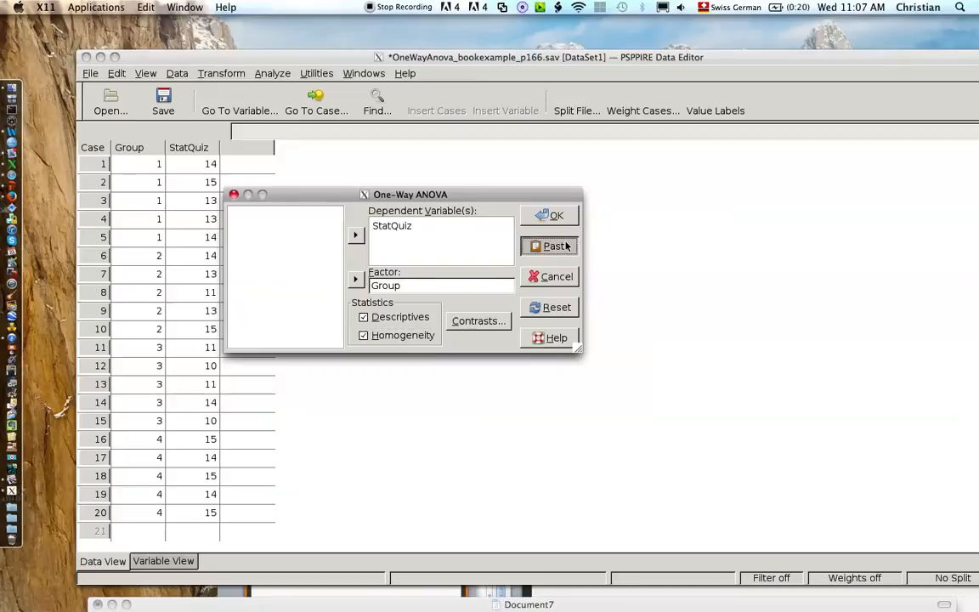
left_click(353, 73)
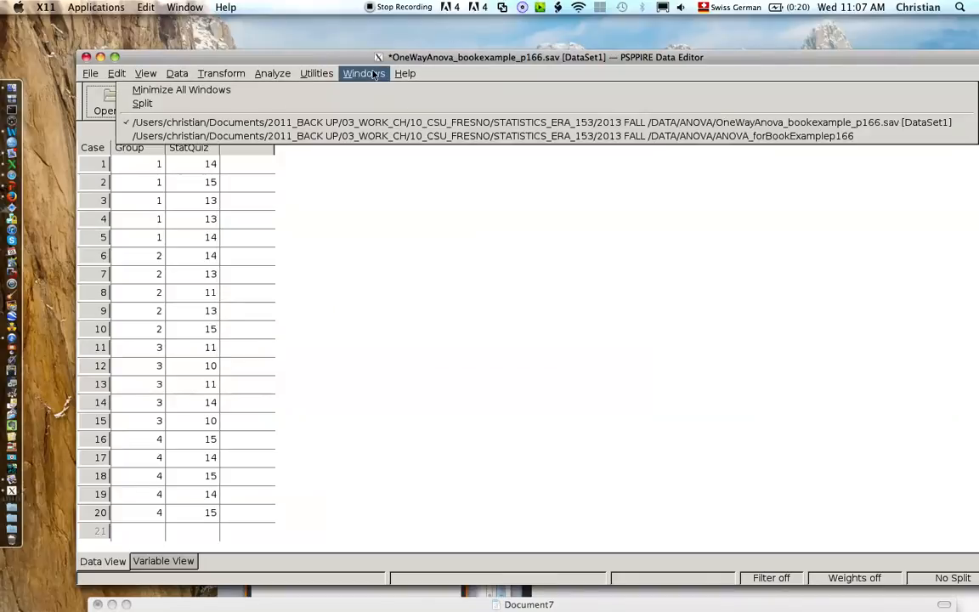
left_click(359, 136)
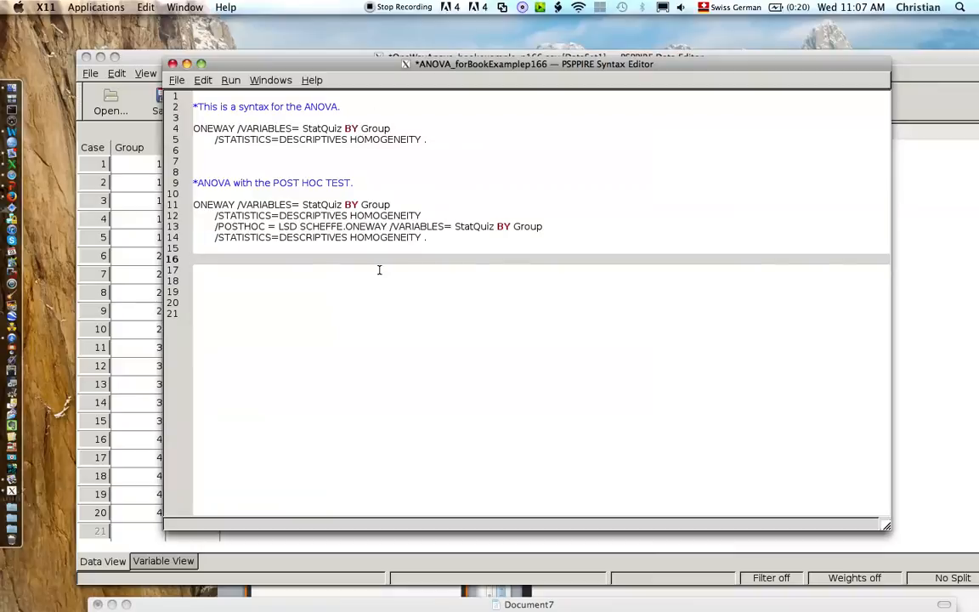
Step: Copy the plain ONEWAY command from lines 4–5 and paste it at line 18 of the syntax file
left_click(270, 80)
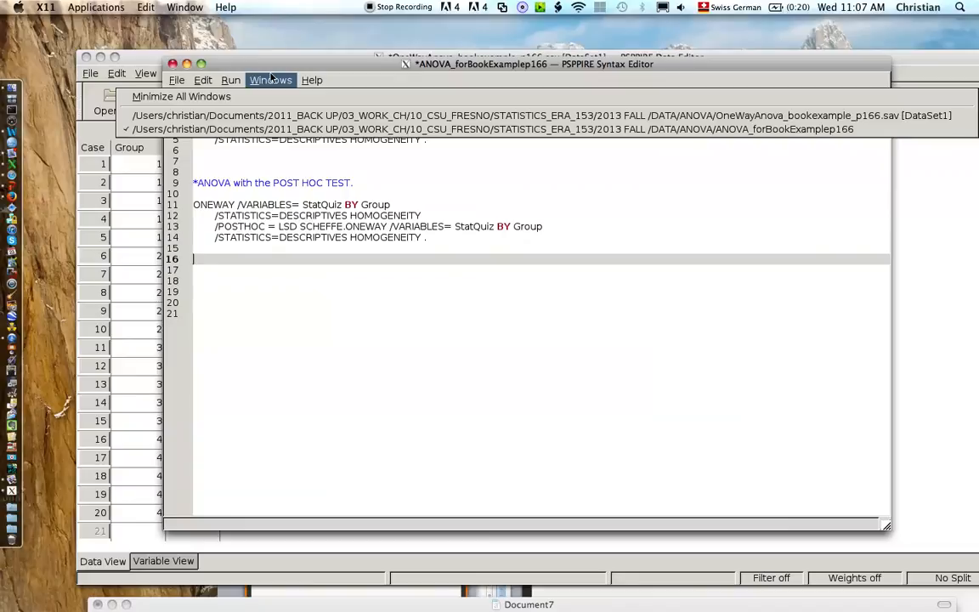
left_click(272, 77)
left_click(344, 136)
left_click_drag(230, 107, 436, 140)
key("ctrl+c")
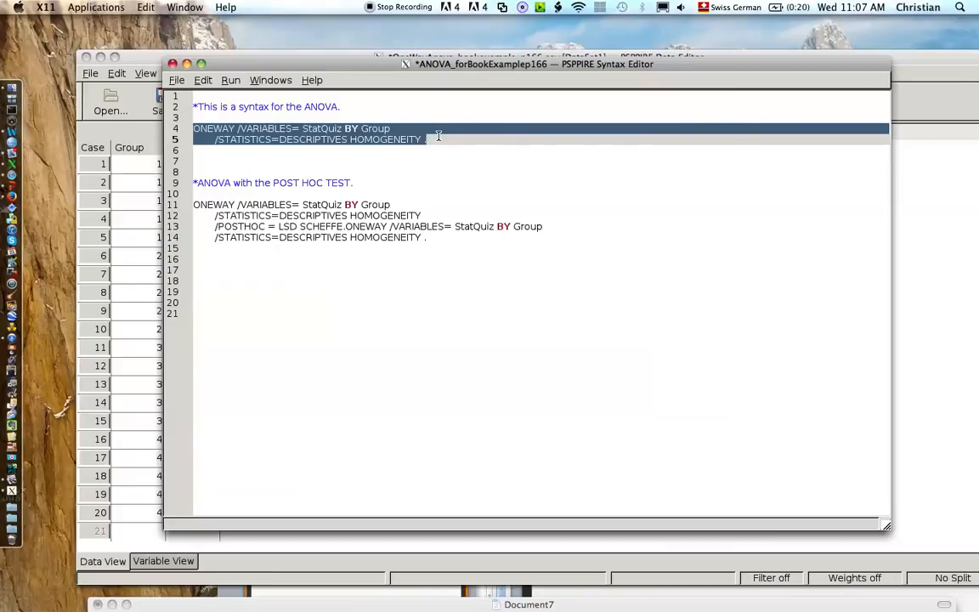
left_click(356, 272)
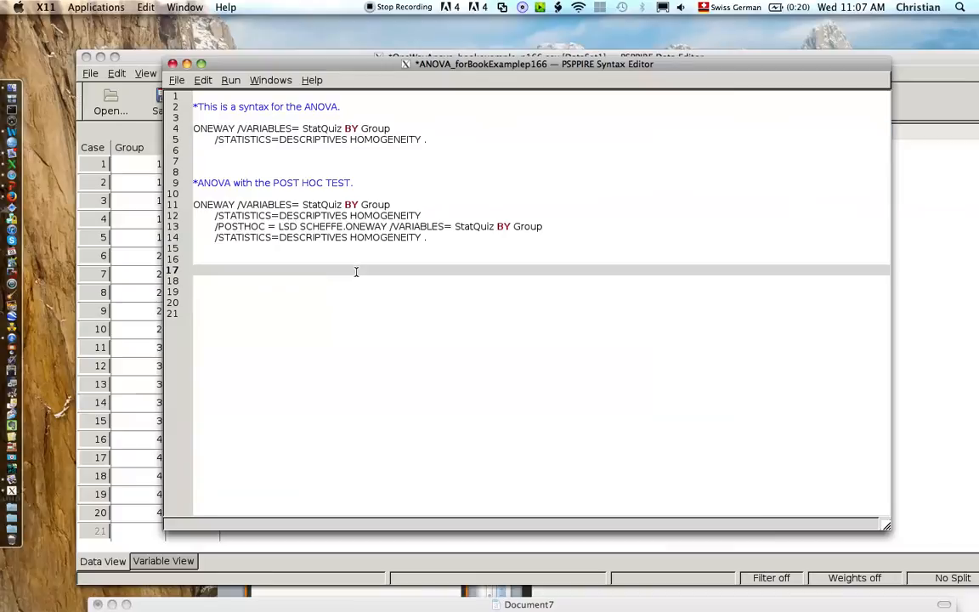
key("Return")
key("ctrl+v")
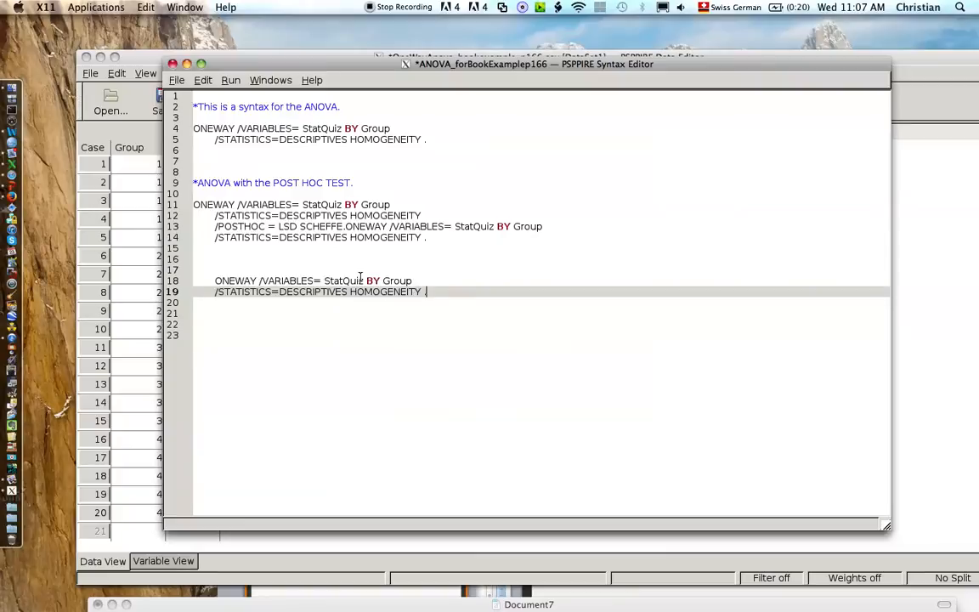
Step: Remove the period after HOMOGENEITY in the pasted command and add the line "/POSTHOC = LSD SCHEFFE." below it
left_click(455, 280)
left_click(431, 293)
key("Return")
type("/")
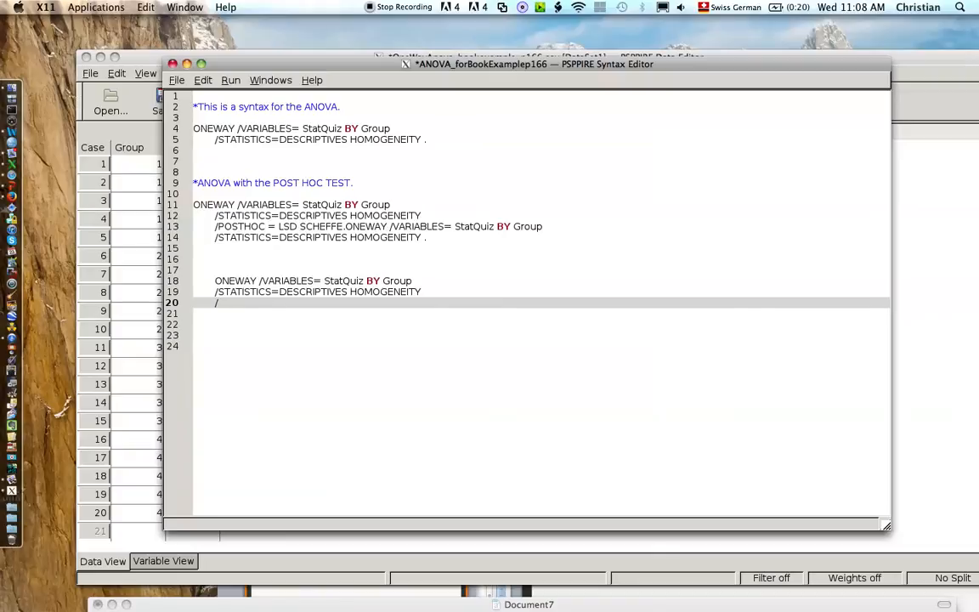
type("POSTHO")
type("C = LSD SCHEFFE.")
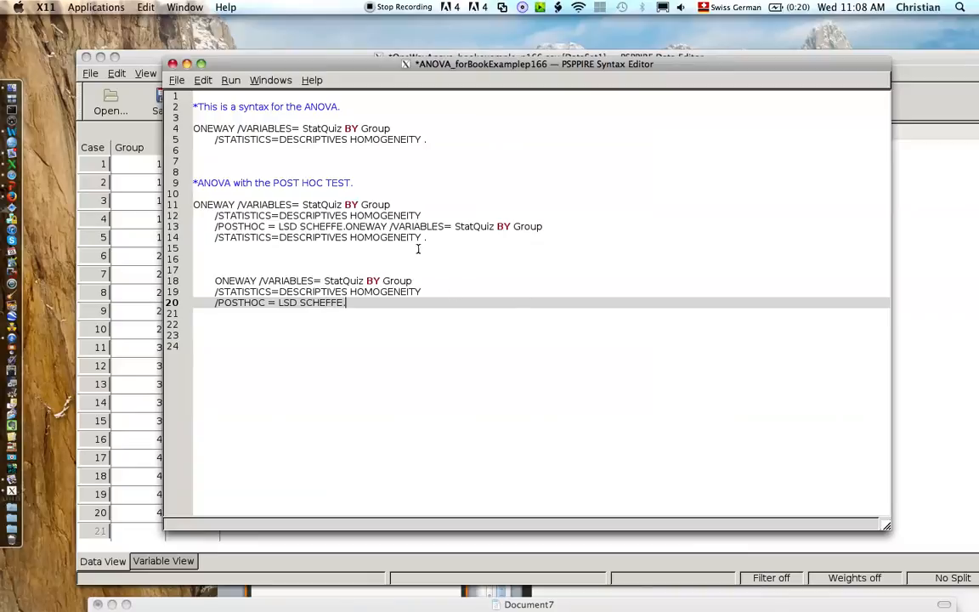
Step: Separate the ONEWAY command that follows "SCHEFFE." on line 13 with a blank line so it starts on line 15
left_click(347, 226)
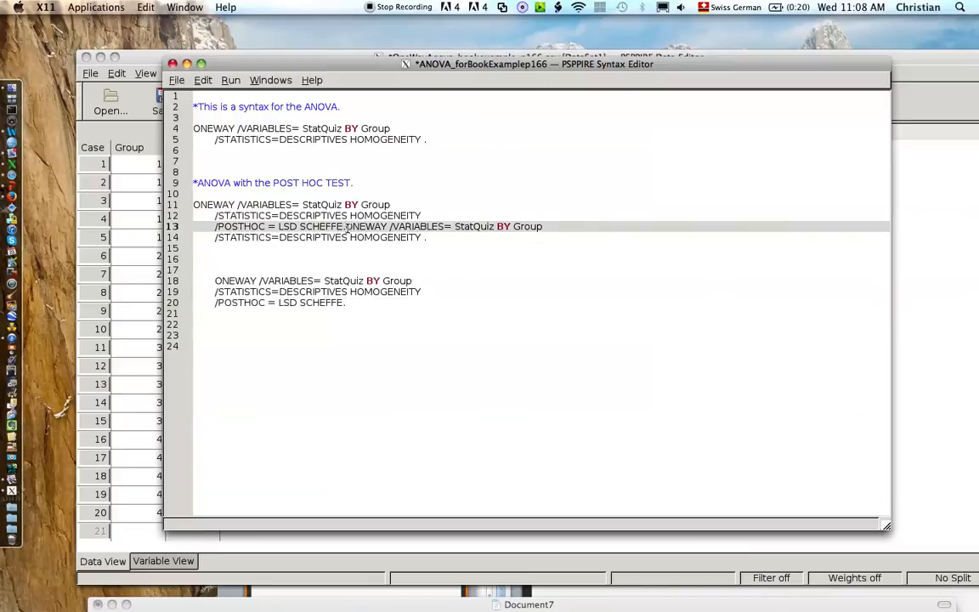
key("Return")
key("Return")
left_click(212, 261)
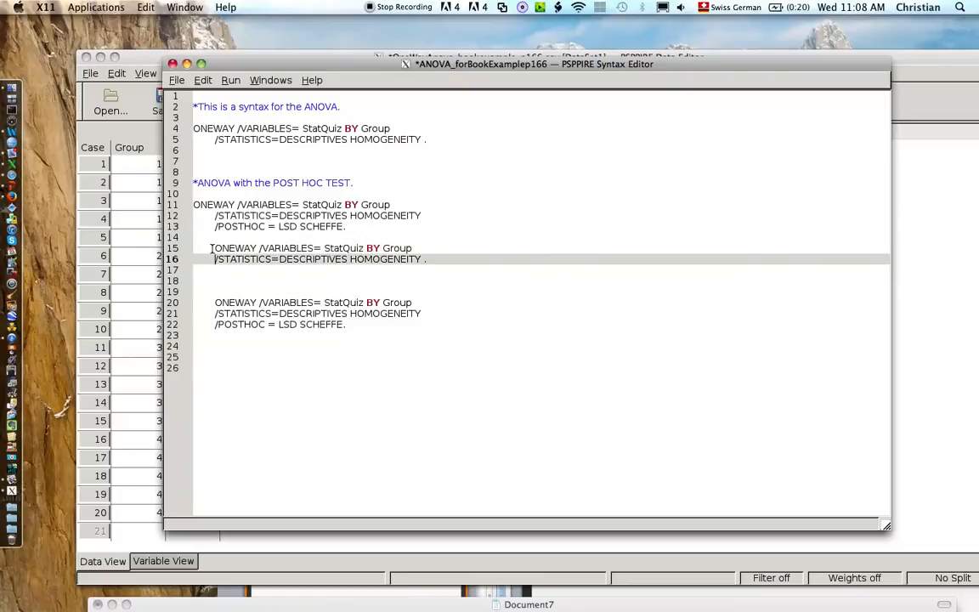
left_click_drag(214, 249, 369, 273)
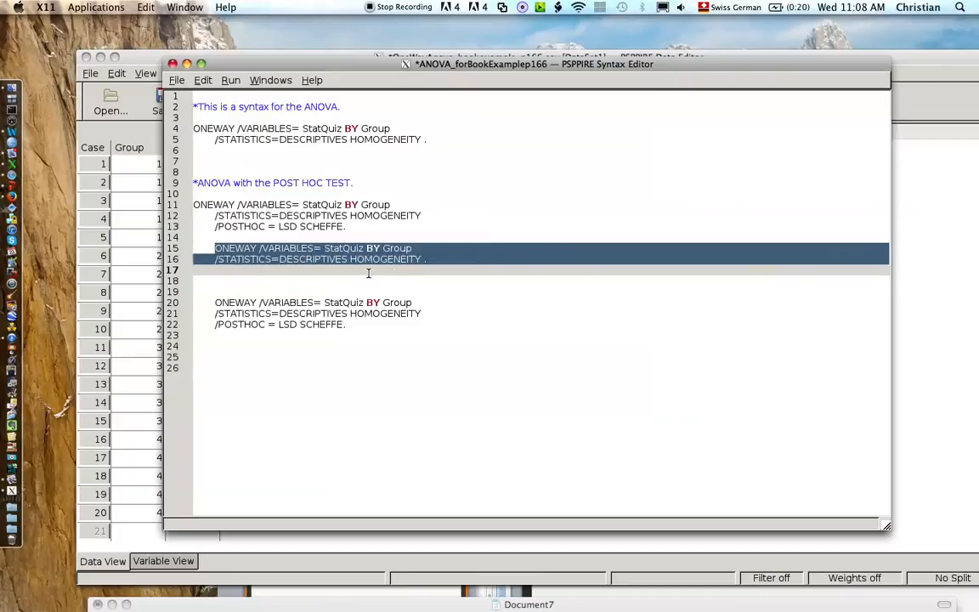
left_click(423, 280)
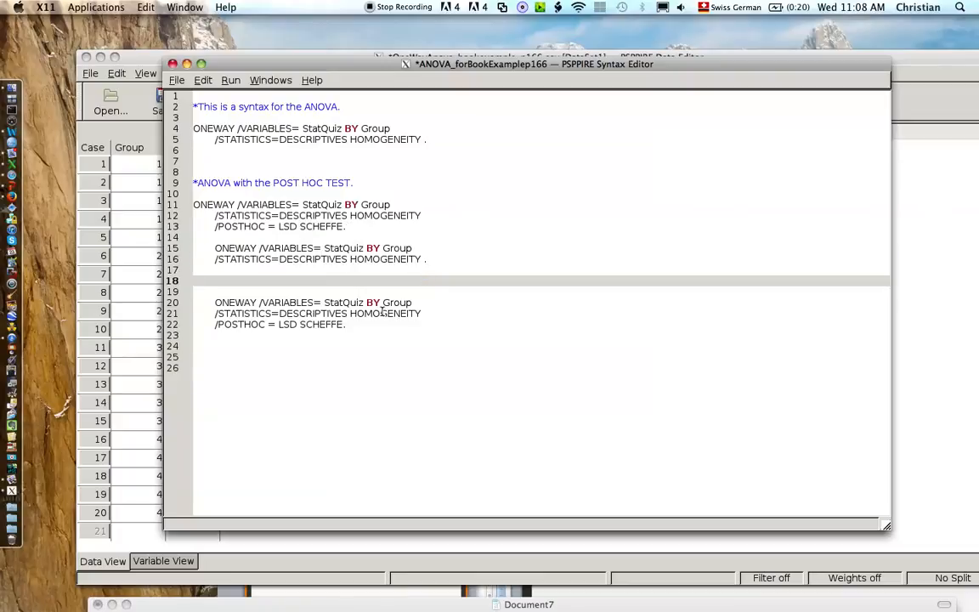
Step: Run only the ONEWAY command with the post hoc test on lines 20–22 and review its output through the Multiple Comparisons table
left_click(345, 324)
left_click_drag(345, 325, 194, 303)
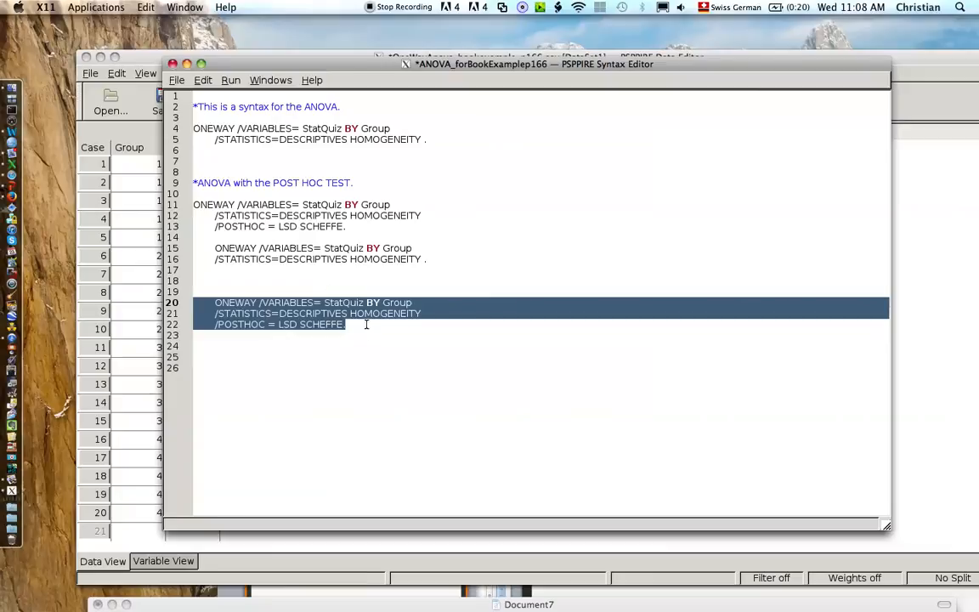
left_click(228, 81)
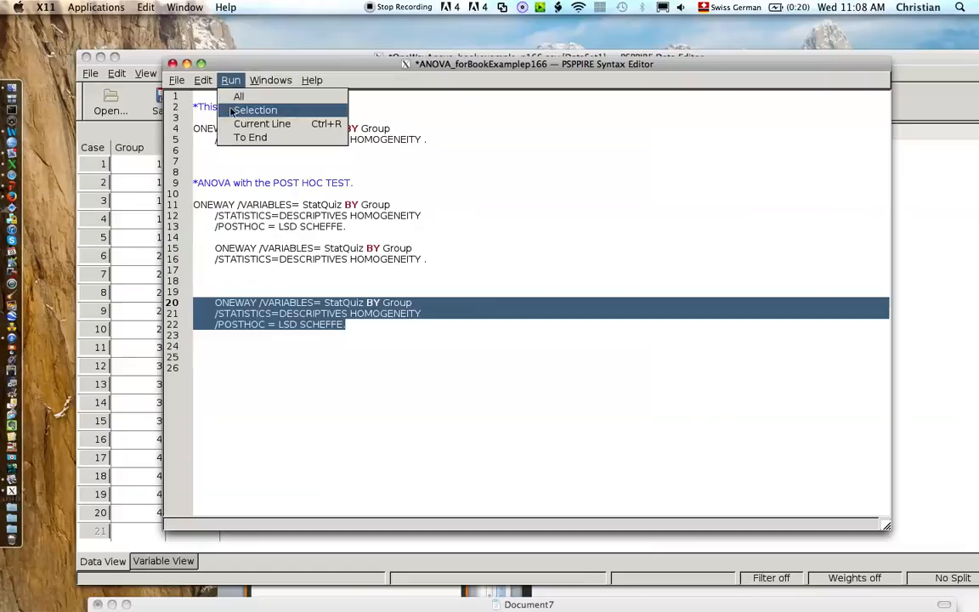
left_click(231, 111)
left_click_drag(330, 168, 285, 54)
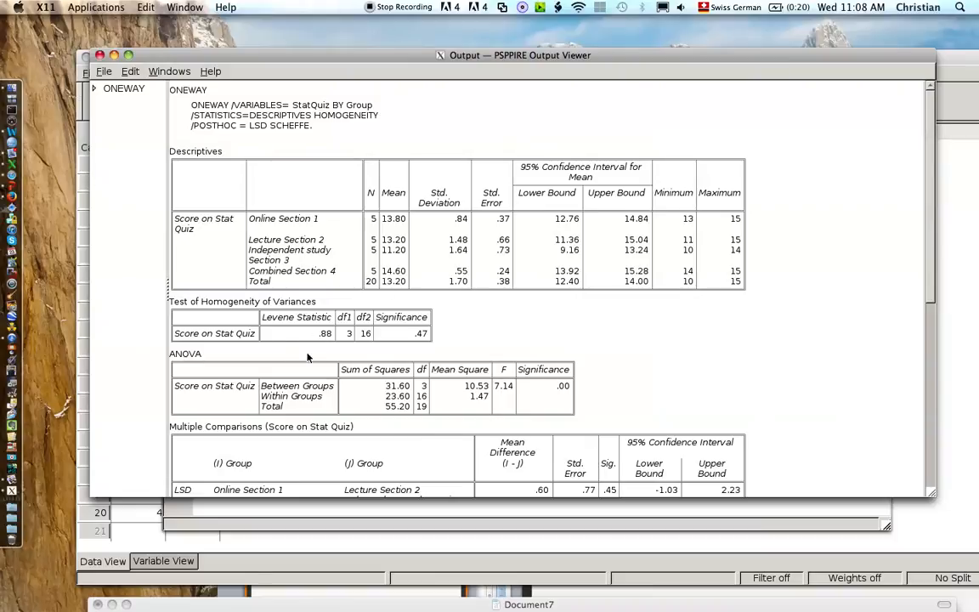
left_click_drag(929, 306, 929, 460)
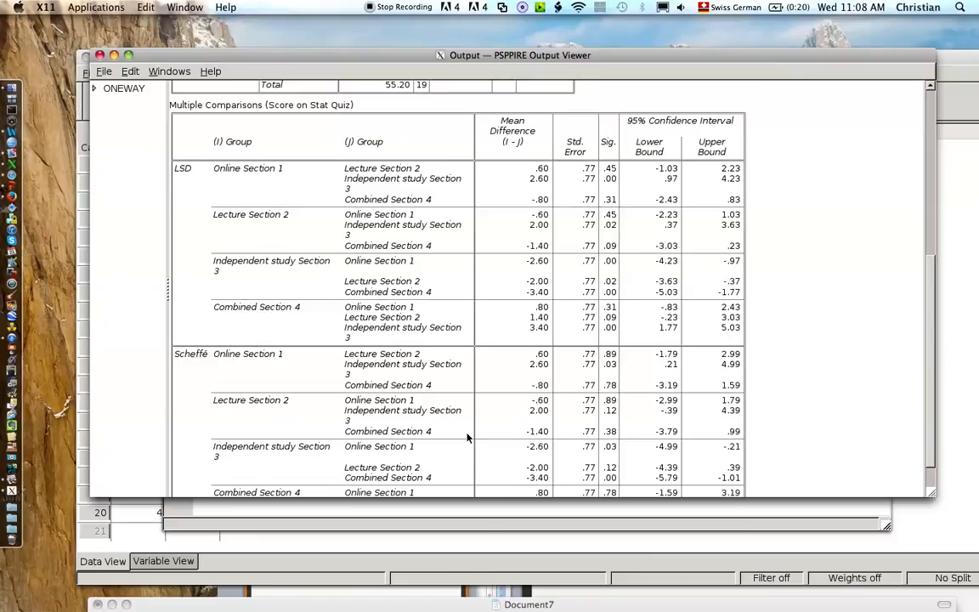
Step: Copy the three-line ONEWAY post hoc command from lines 20–22 and paste it at line 24 of the syntax file
left_click(375, 510)
left_click(370, 342)
left_click_drag(370, 343, 200, 299)
key("super+c")
left_click(209, 345)
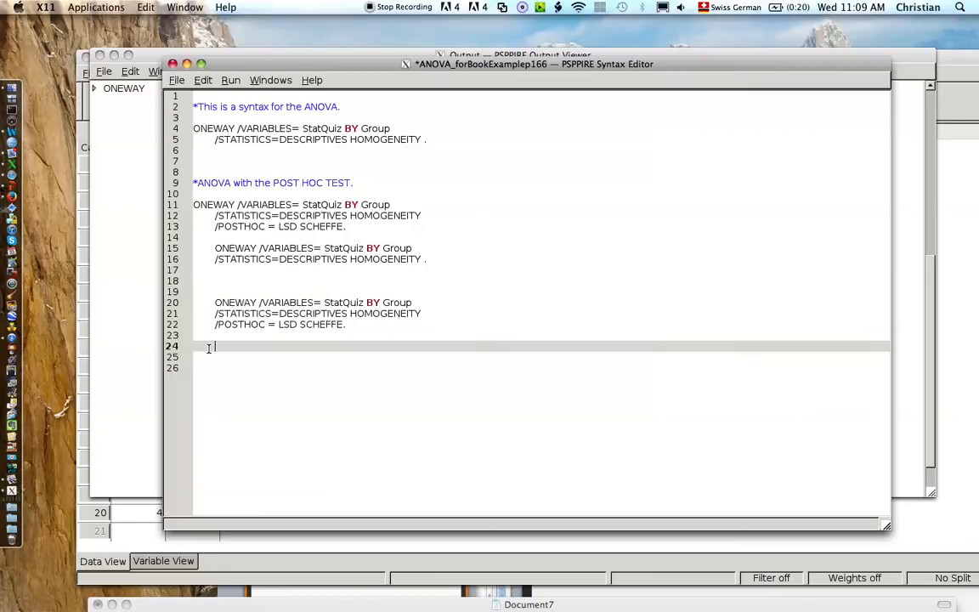
key("super+v")
Step: Reduce the indentation of the pasted ONEWAY line on line 24 so it starts slightly before its subcommands
left_click(233, 345)
key("BackSpace")
key("BackSpace")
key("Tab")
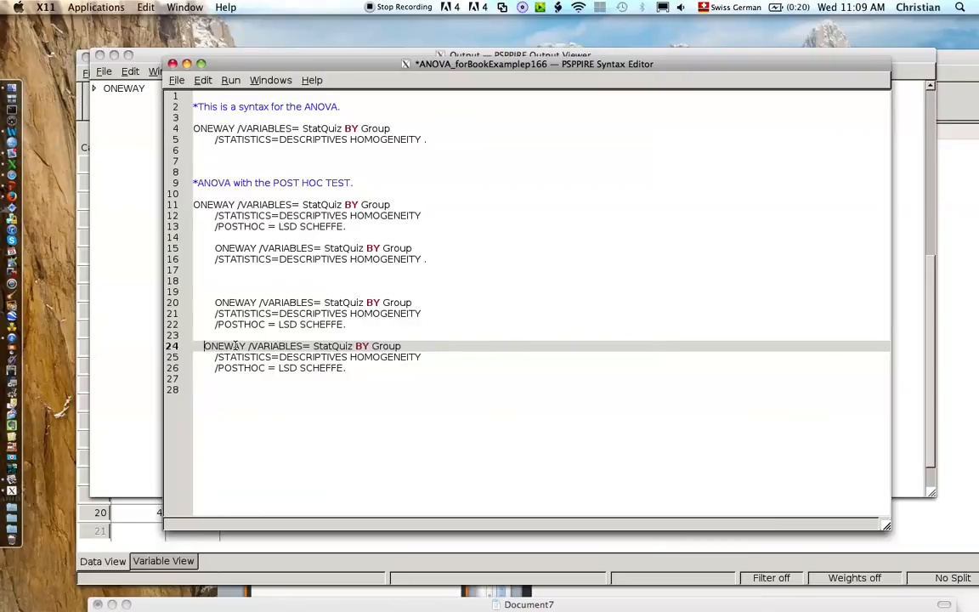
Step: Remove SCHEFFE from the post hoc subcommand on line 26 so that it reads "/POSTHOC = LSD."
left_click(343, 367)
key("BackSpace")
key("BackSpace")
key("BackSpace")
key("BackSpace")
key("BackSpace")
key("BackSpace")
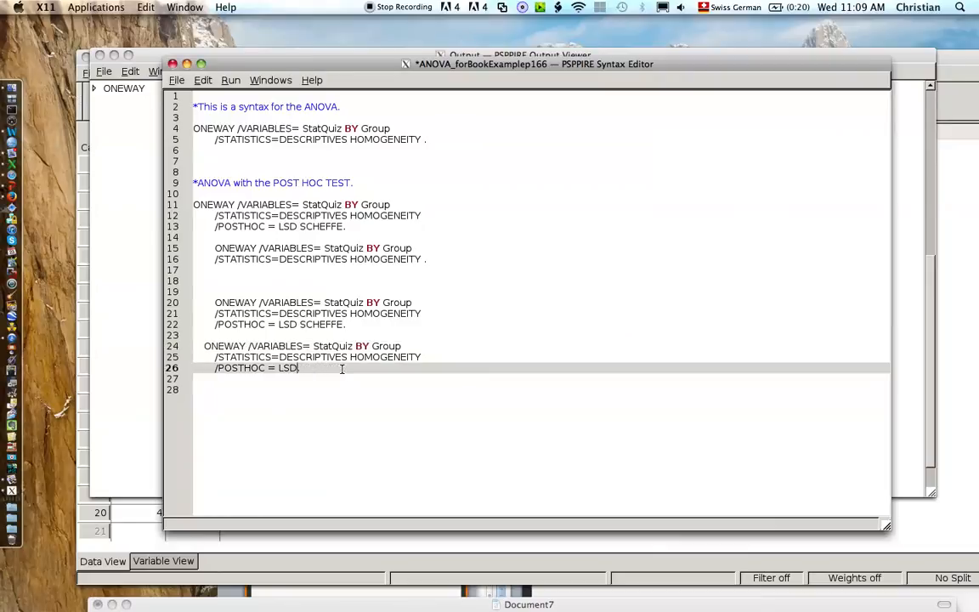
type(".")
Step: Run only the ONEWAY command with the LSD post hoc test on lines 24–26
left_click_drag(334, 367, 185, 348)
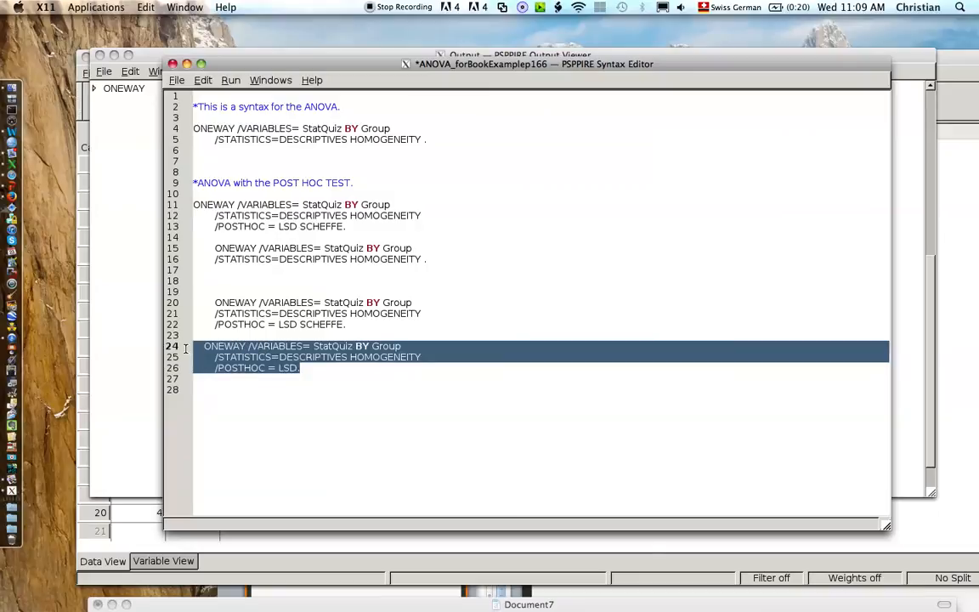
left_click(231, 80)
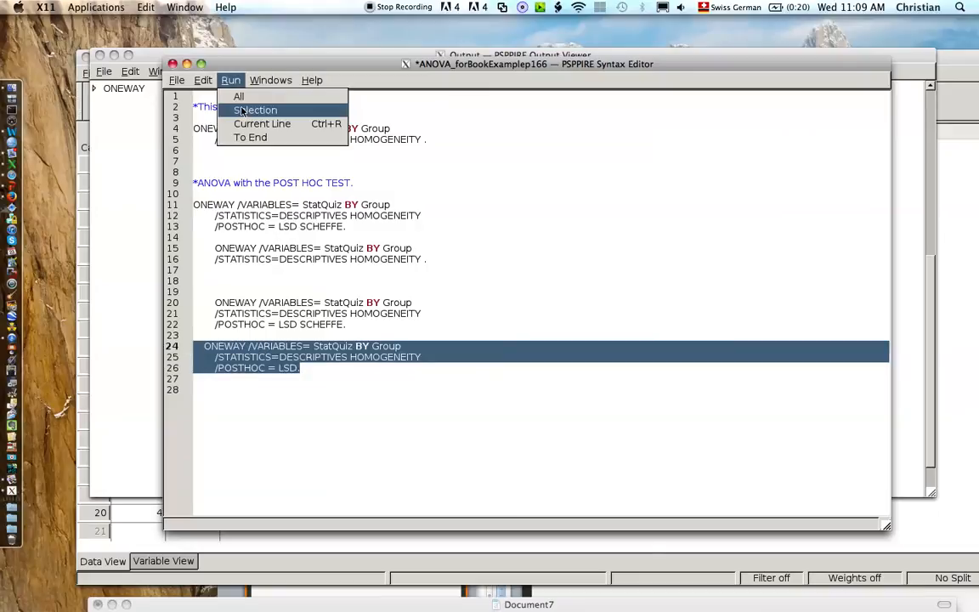
left_click(242, 112)
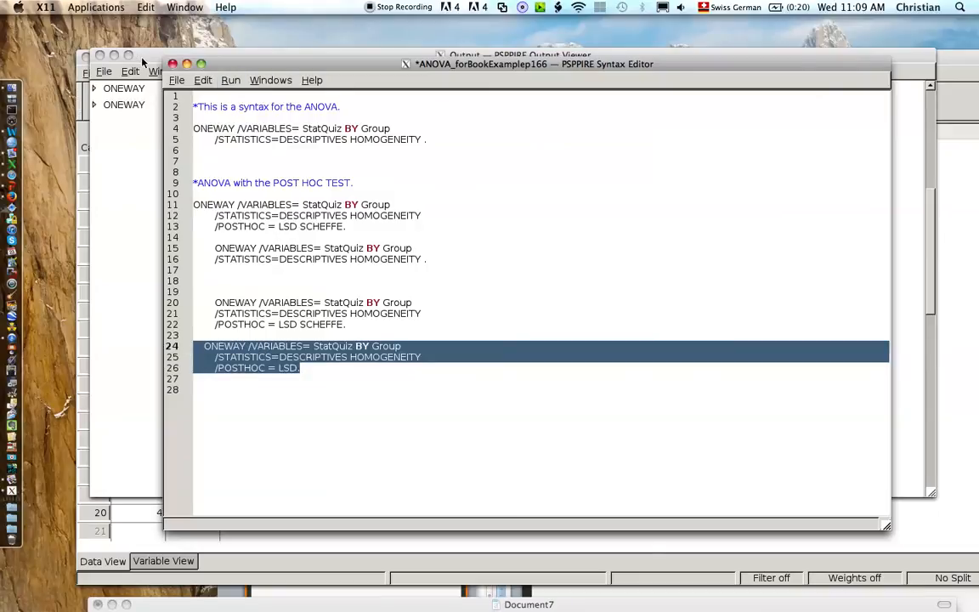
Step: Review the new ONEWAY output down through the LSD Multiple Comparisons table and return to the syntax file
left_click(143, 63)
scroll(931, 376, "down", 5)
left_click_drag(931, 375, 817, 467)
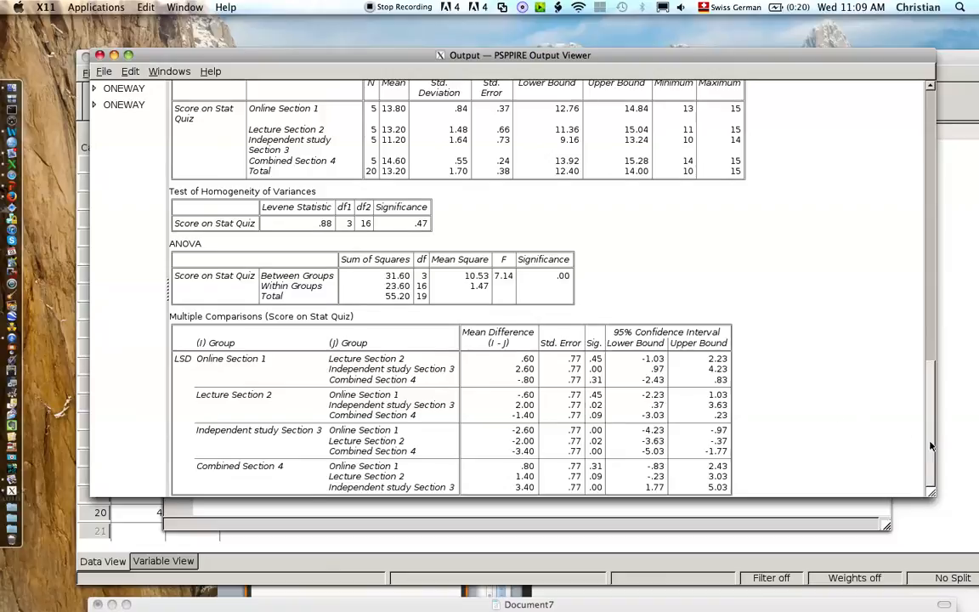
key("super+Tab")
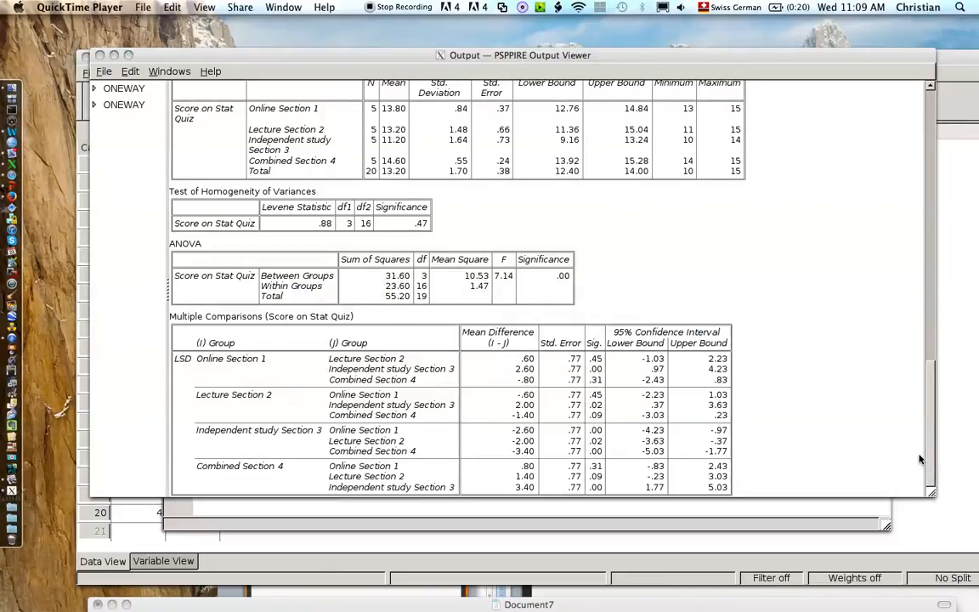
key("super+Tab")
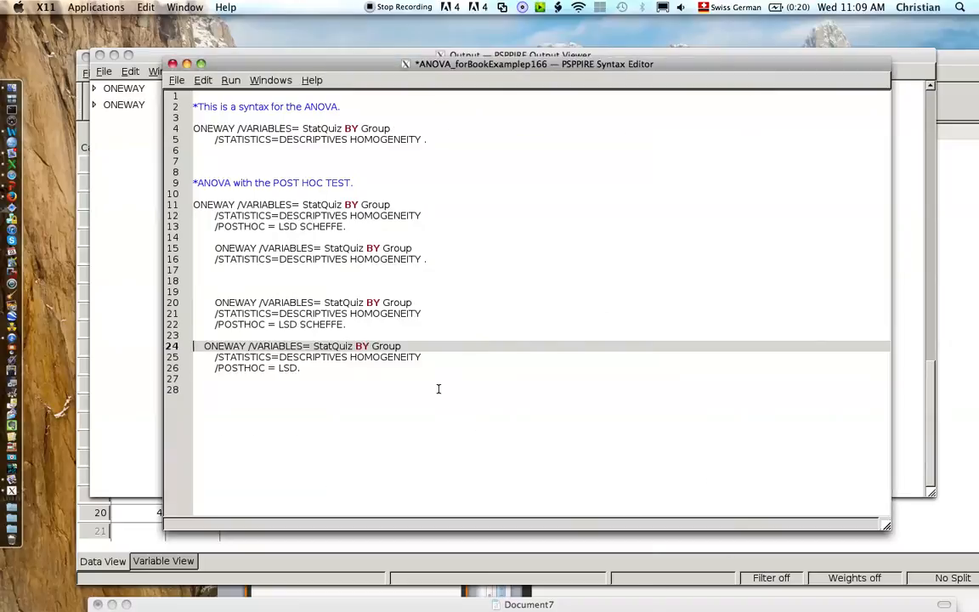